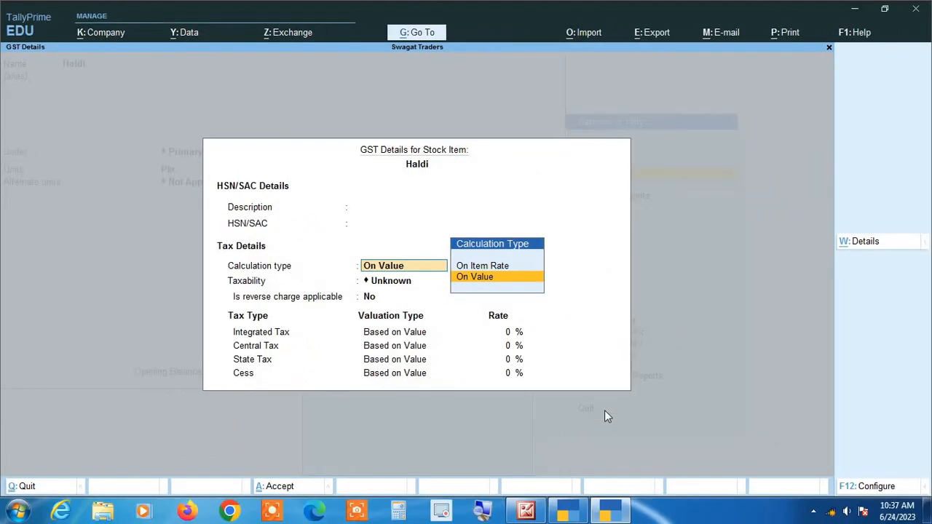
Step: Leave the GST details of the Haldi stock item and discard its creation form
key("Escape")
key("Escape")
key("y")
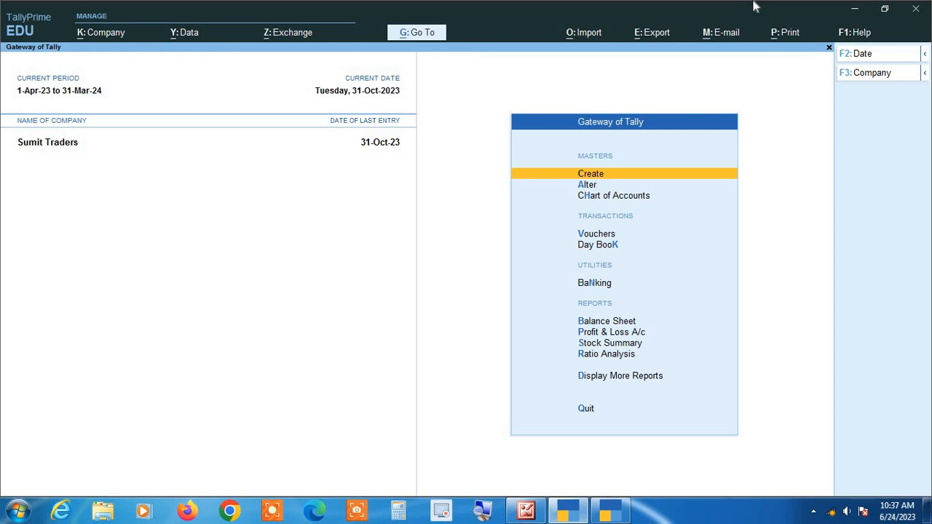
Step: Open the creation form for a new stock item in the Sumit Traders company
key("Return")
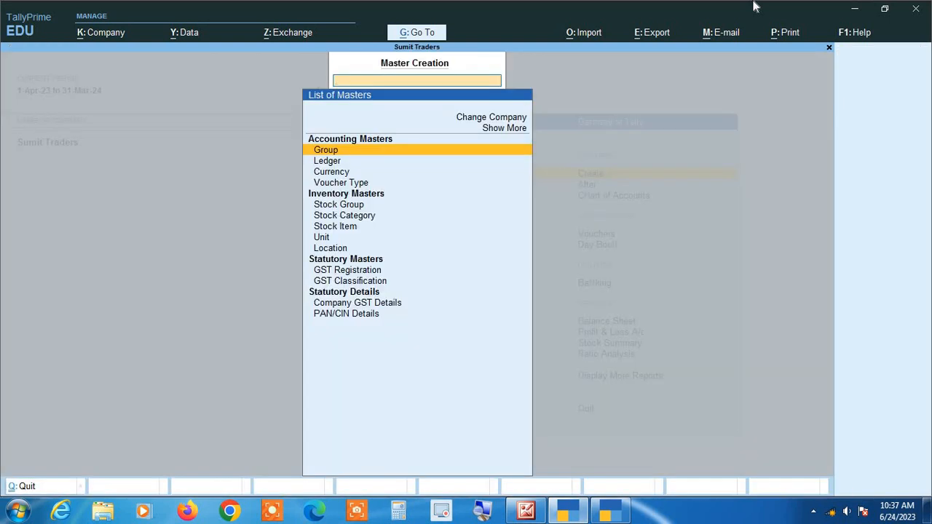
key("Down")
key("Down")
key("Down")
key("Down")
key("Down")
key("Down")
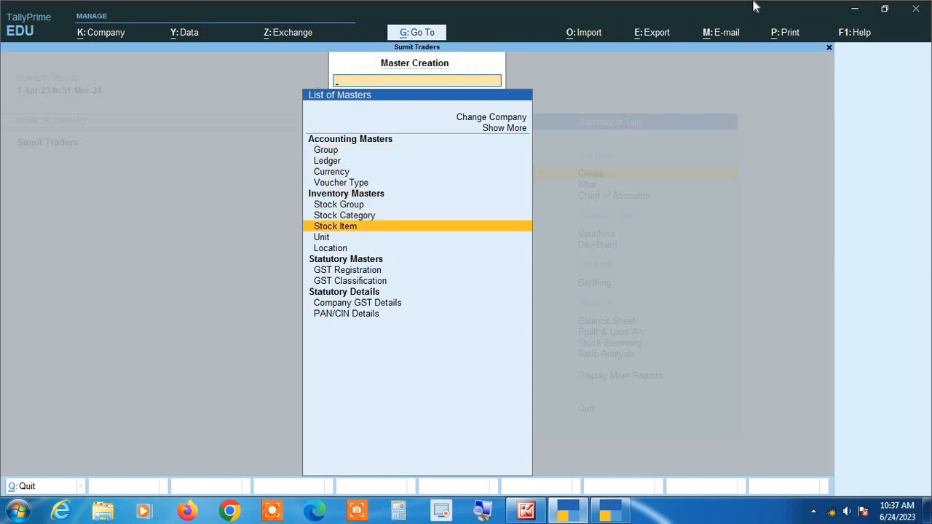
key("Return")
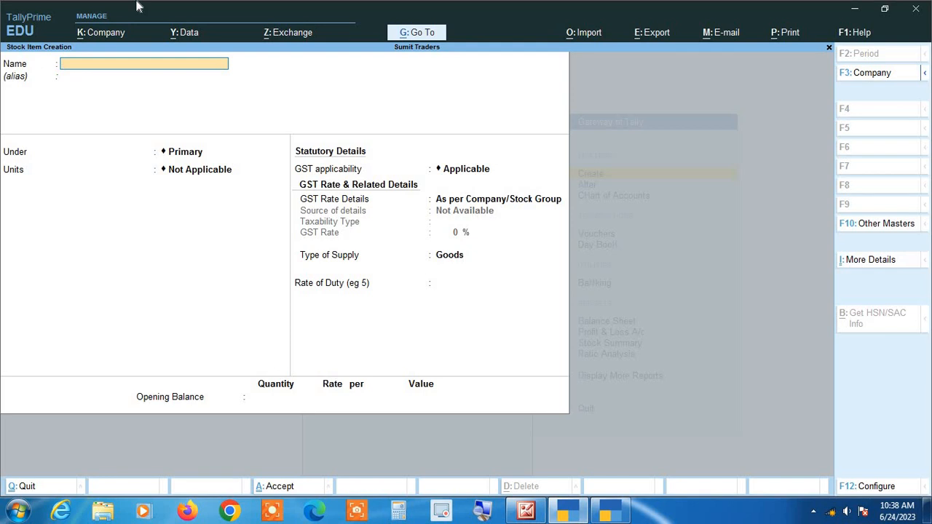
Step: Name the stock item Almonds, leave the alias blank and place it under the Primary group
type("Almonds")
key("Return")
key("Return")
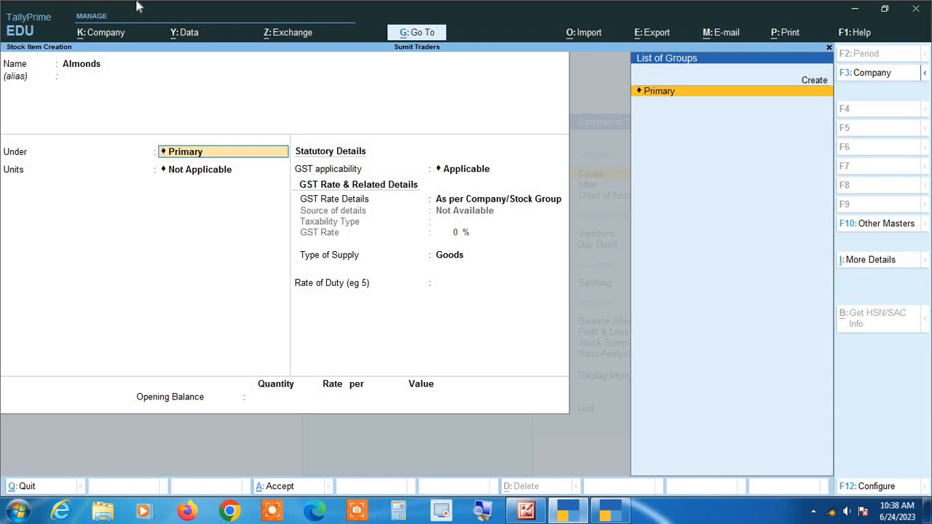
key("Return")
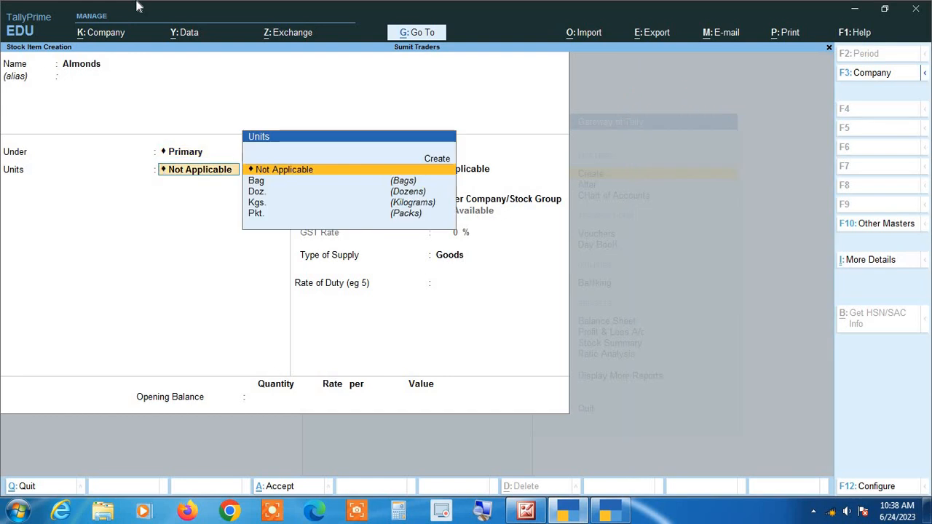
Step: Set the Almonds item's unit to Kgs. and keep its alternate unit as Not Applicable
key("alt+c")
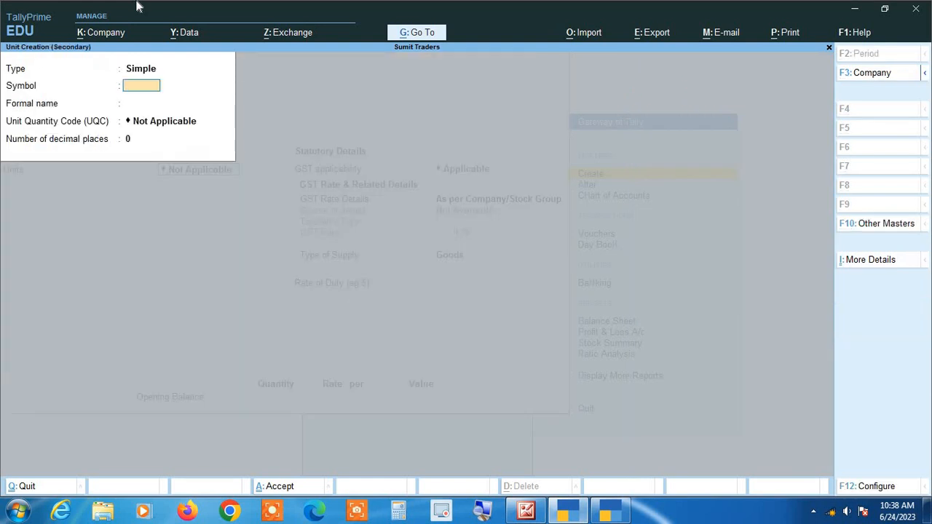
key("Escape")
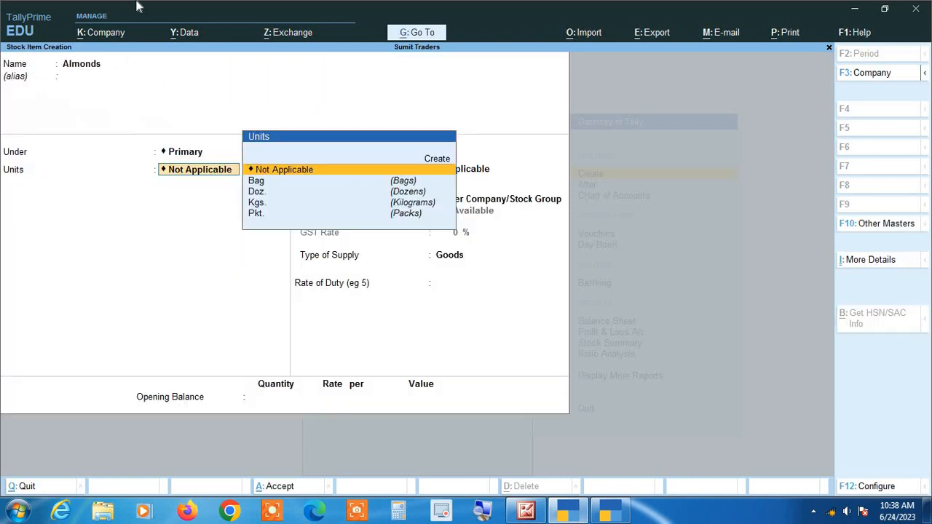
key("Down")
key("Down")
key("Down")
key("Down")
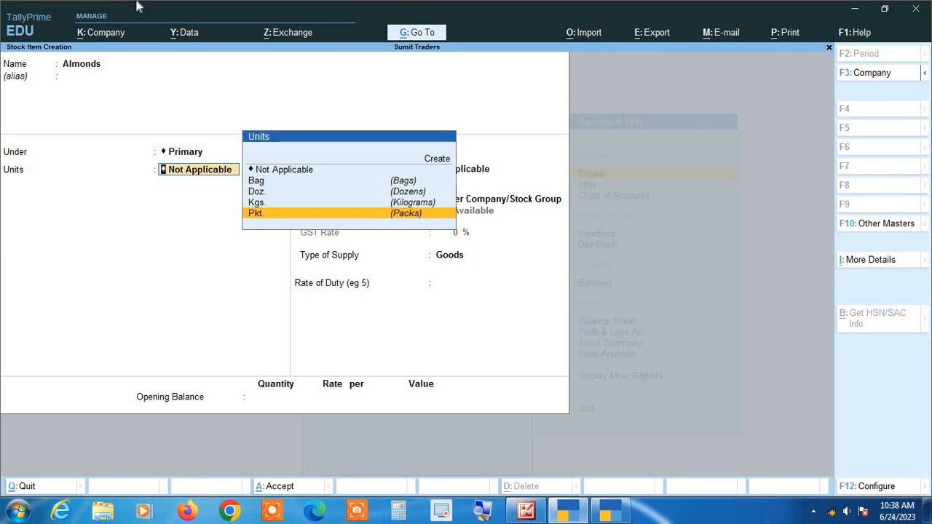
key("Up")
key("Return")
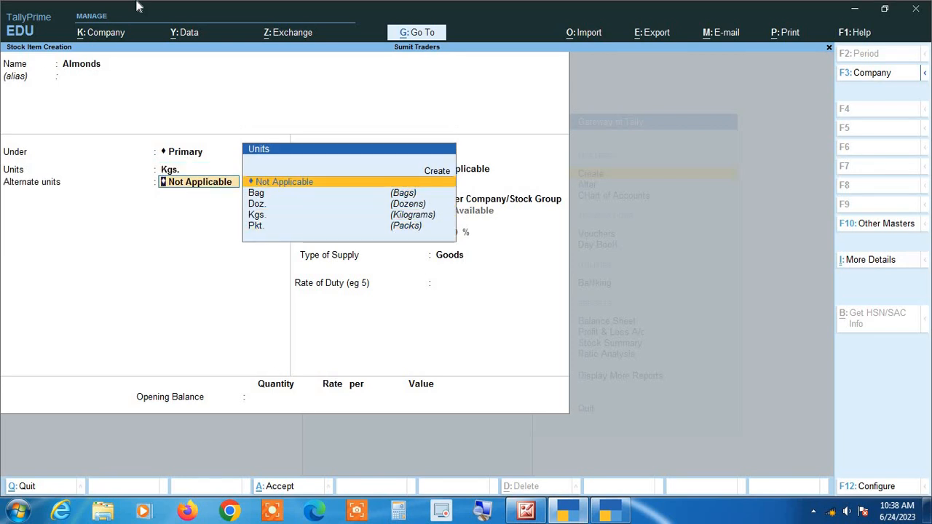
key("Return")
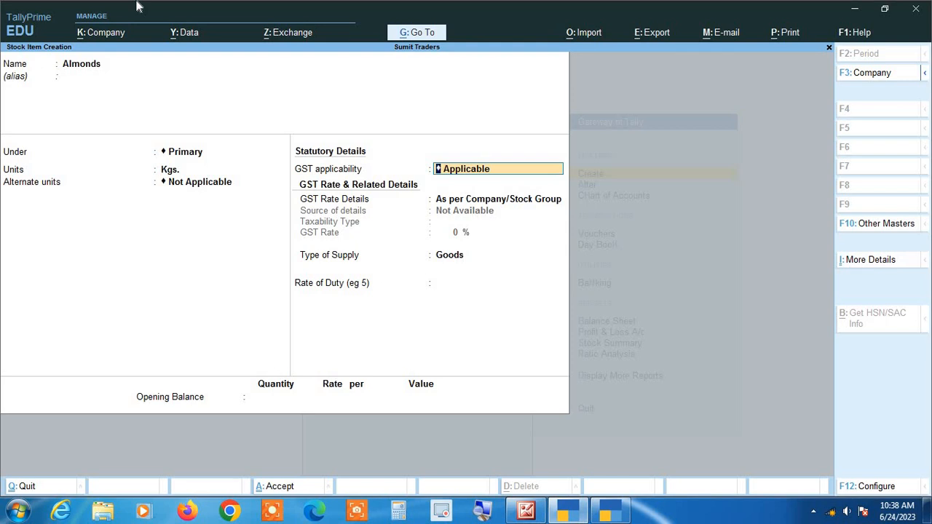
Step: Set the GST applicability of the Almonds item to Applicable
key("BackSpace")
key("Down")
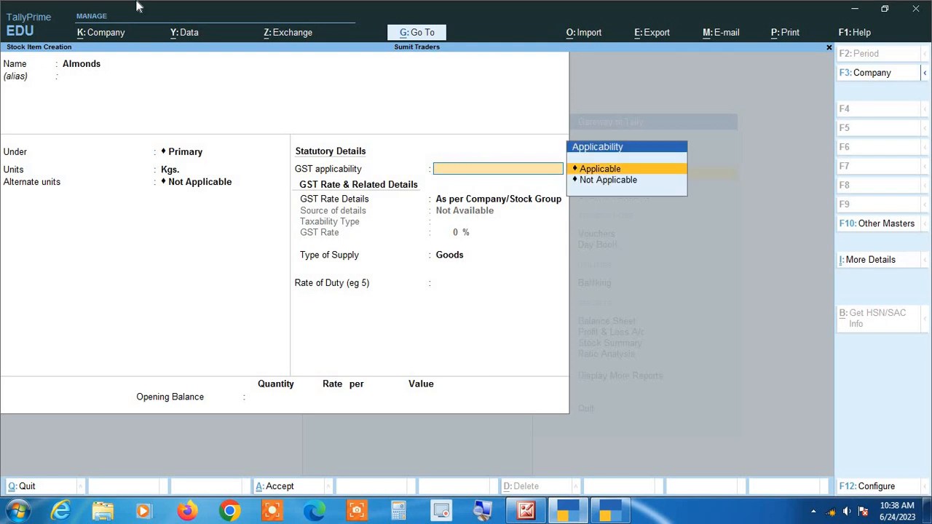
key("Down")
key("Up")
key("Down")
key("Up")
key("Return")
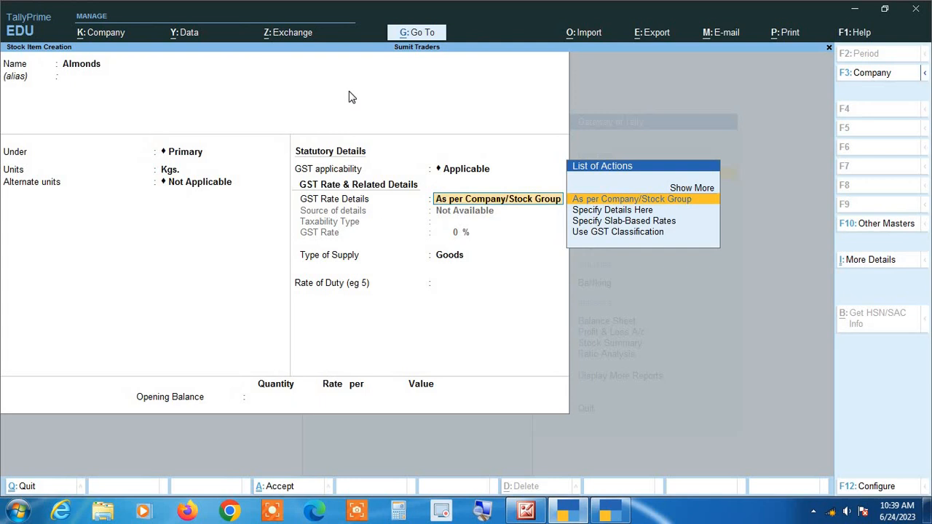
Step: Enable HSN/SAC details and HSN/SAC description in the stock item configuration, keeping the remaining GST options as they are
key("F12")
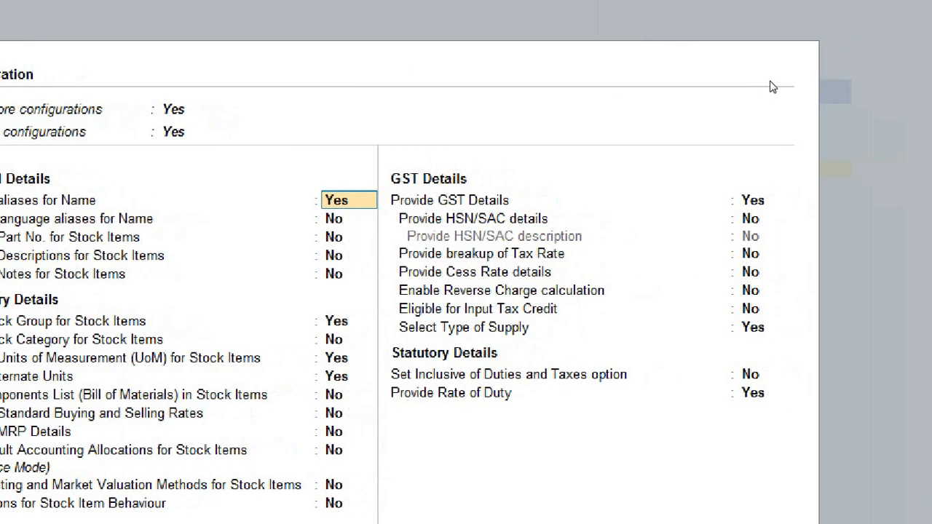
left_click(679, 200)
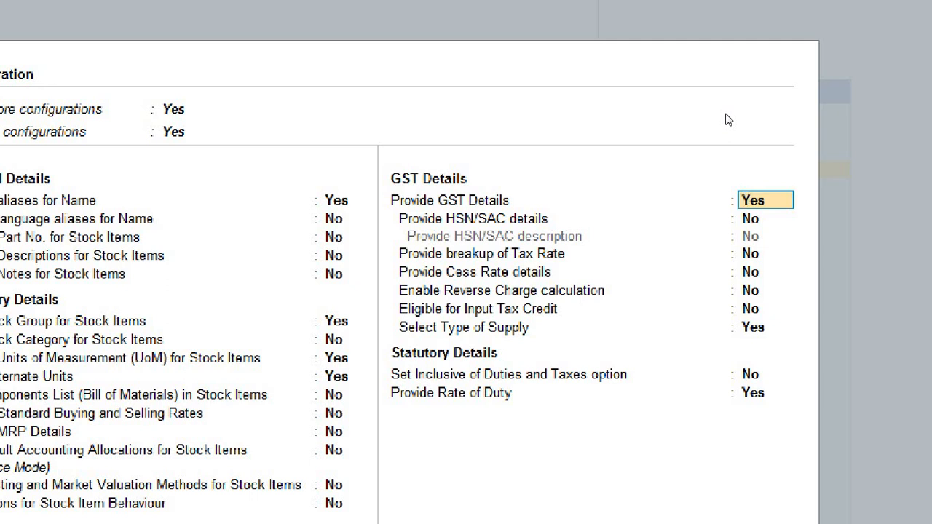
key("Return")
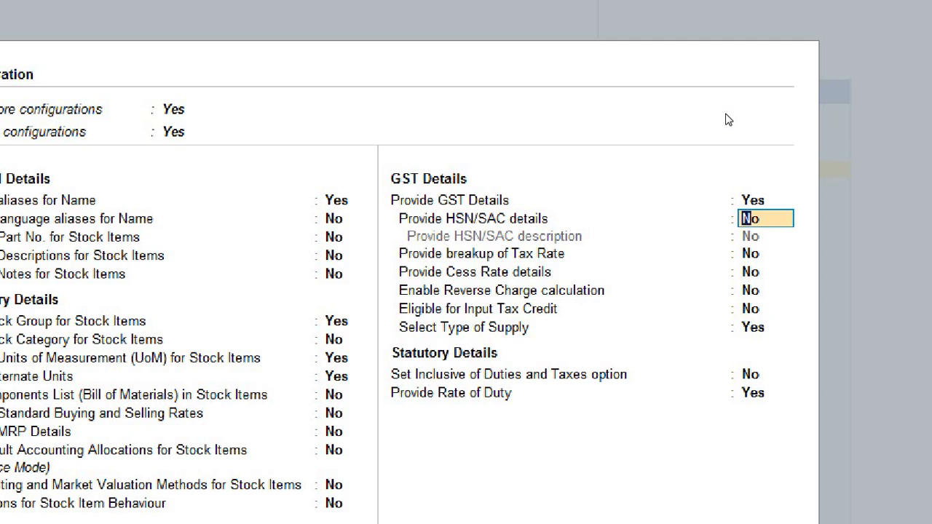
type("yes")
key("Return")
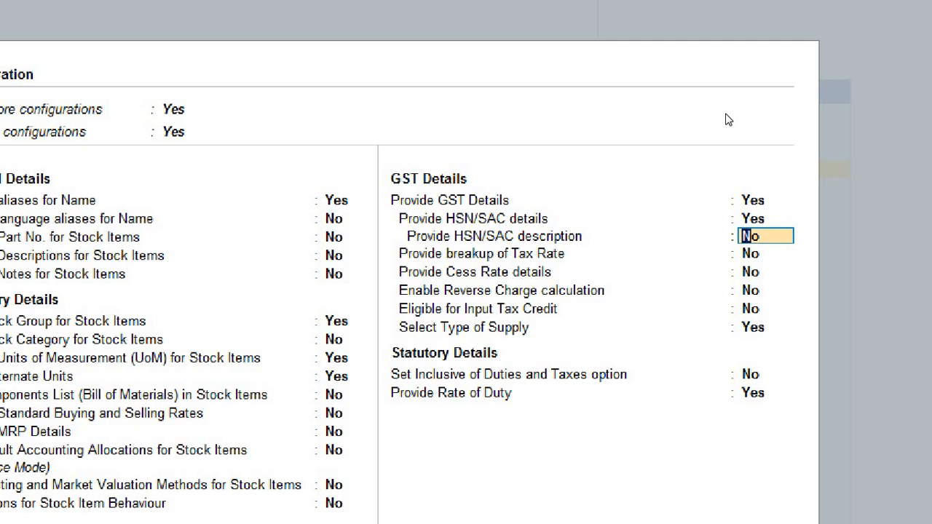
type("yes")
key("Return")
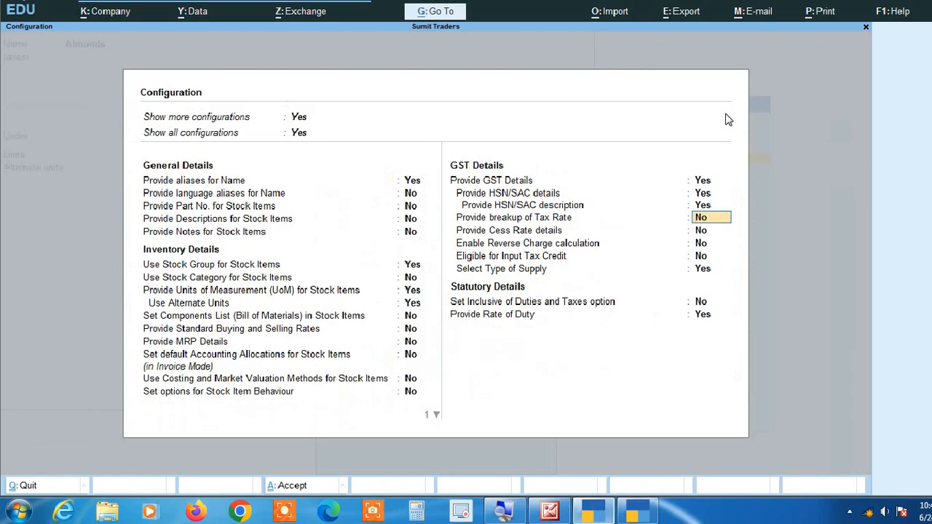
key("Return")
key("Return")
key("Return")
key("Return")
key("Return")
key("Return")
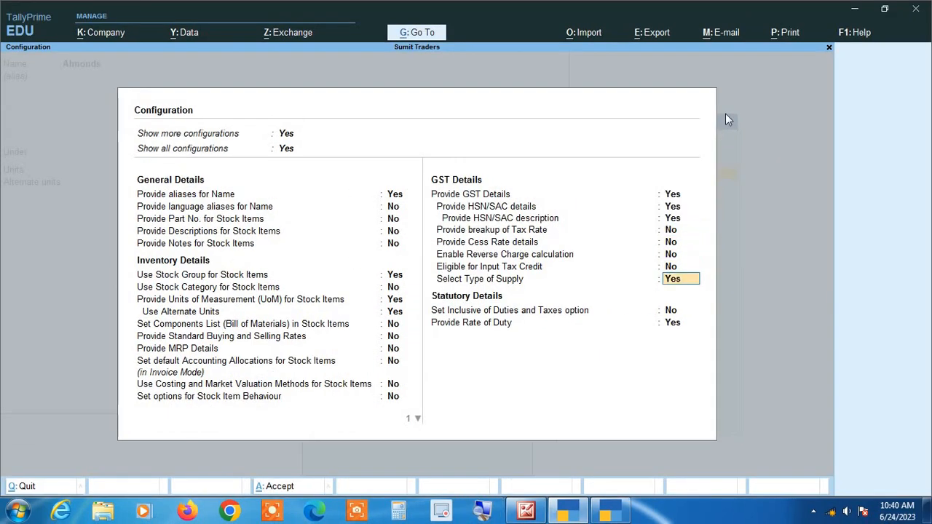
key("Return")
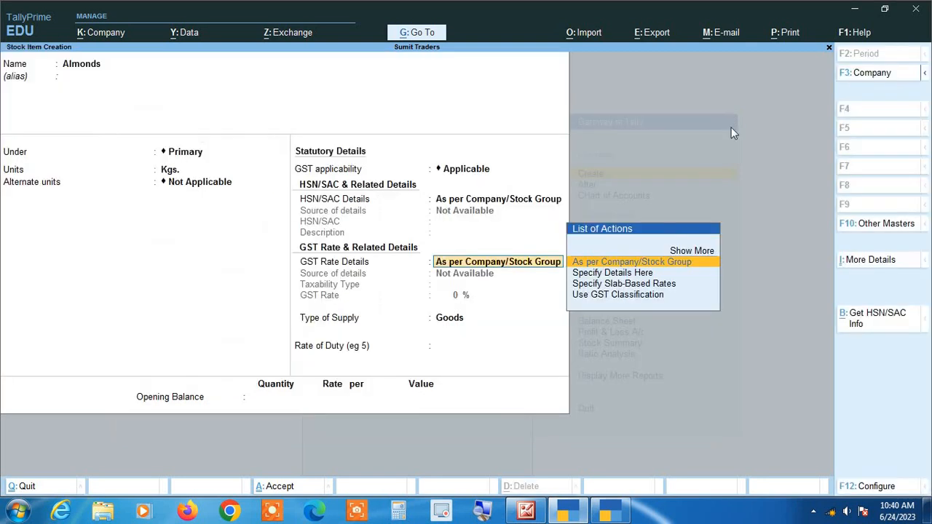
Step: Set HSN/SAC Details to Specify Details Here with HSN/SAC code 0802 and a blank description
key("BackSpace")
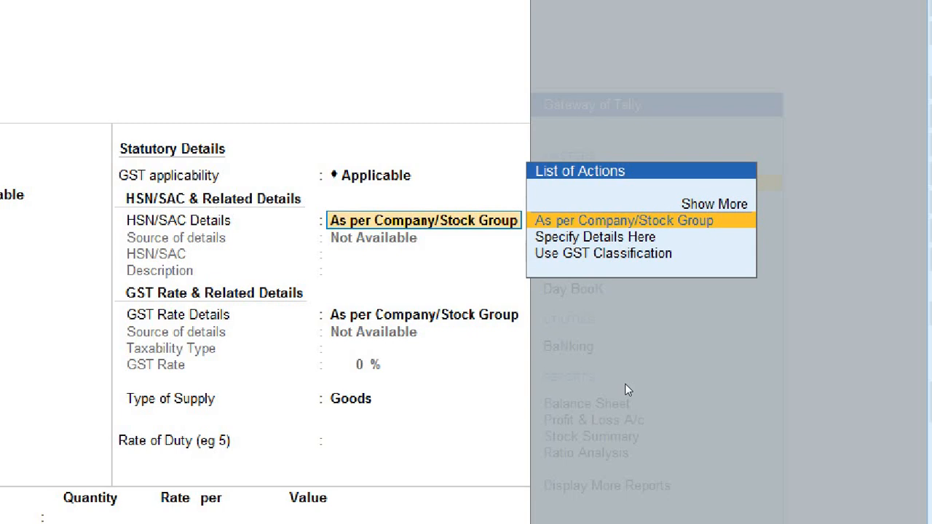
key("Down")
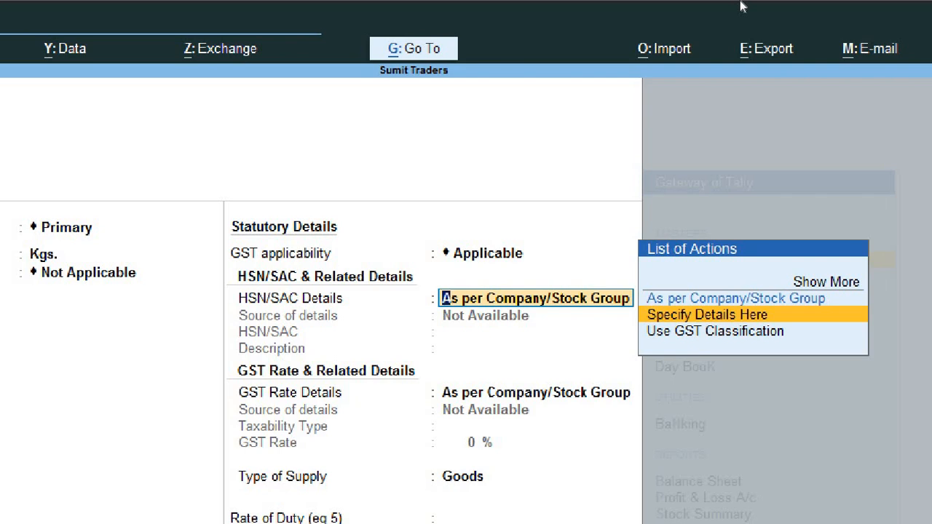
key("Return")
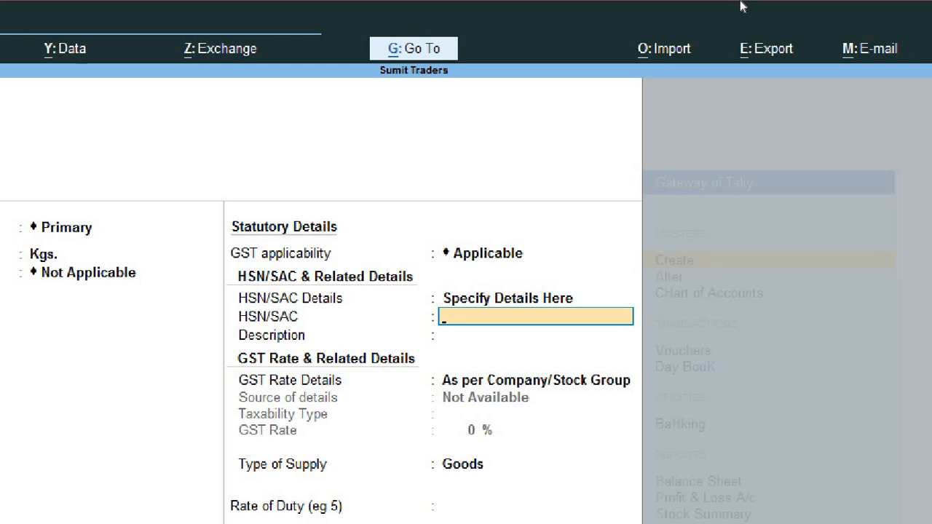
type("0802")
key("Return")
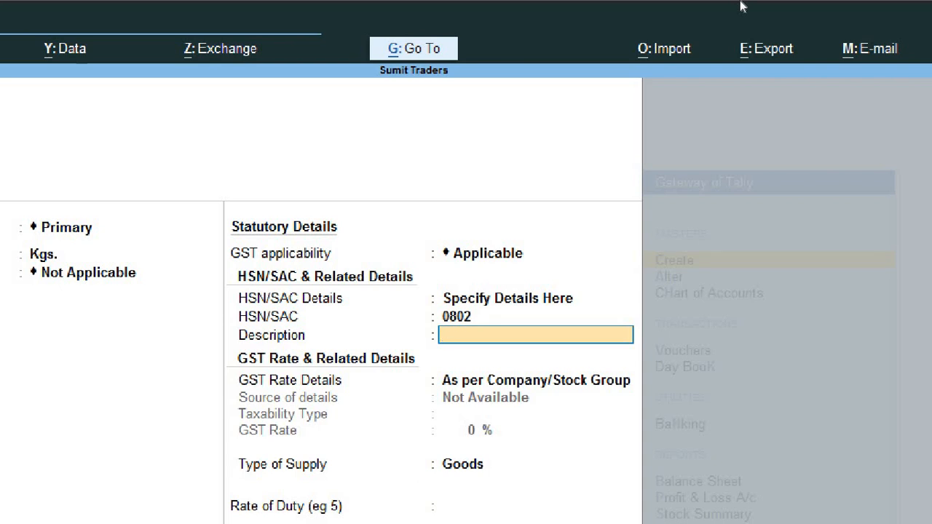
key("Return")
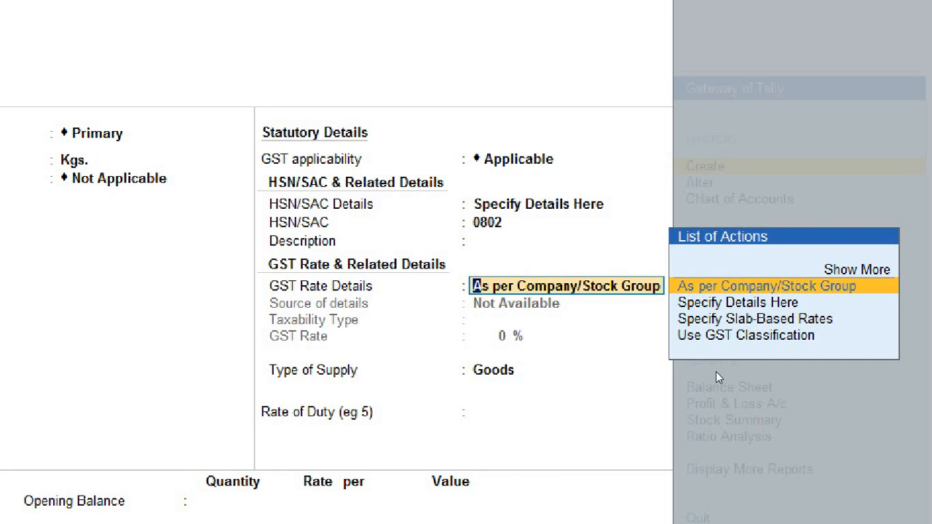
Step: Set GST Rate Details to Specify Details Here, with taxability type Taxable and a GST rate of 12%
key("Down")
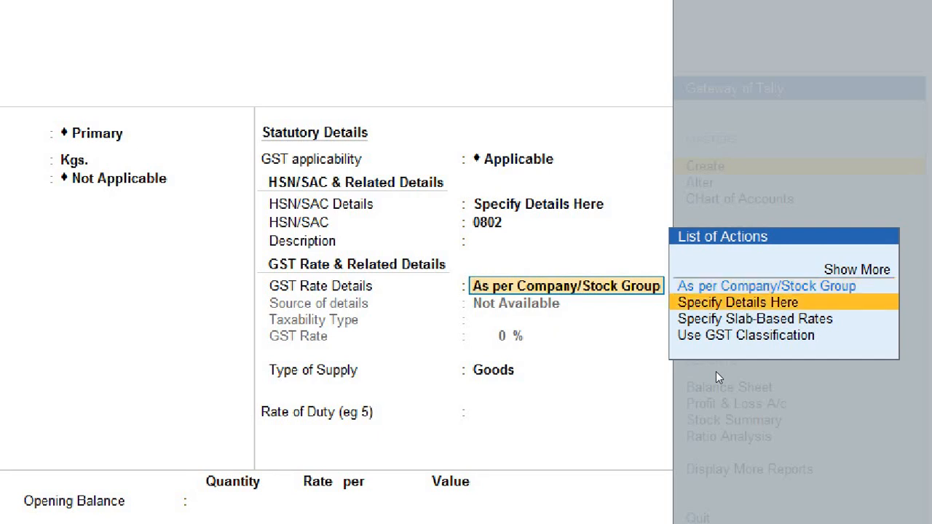
key("Return")
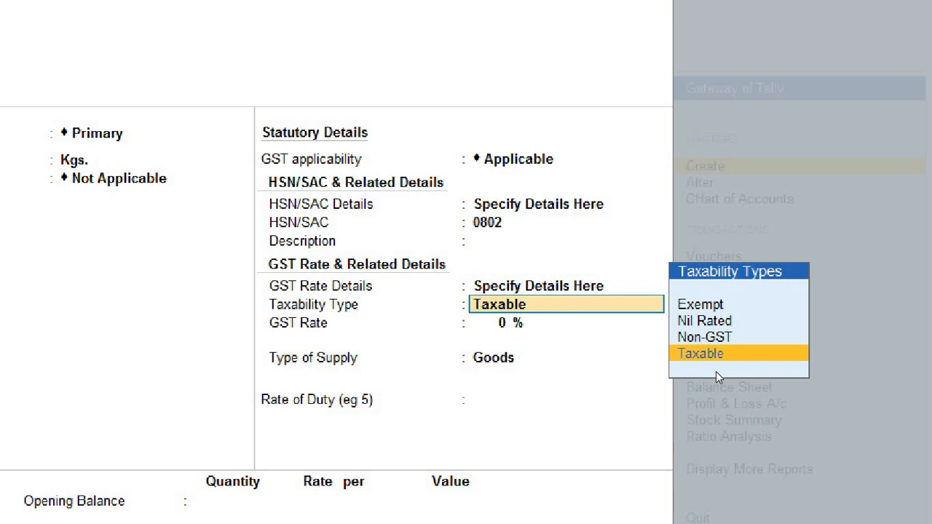
key("Up")
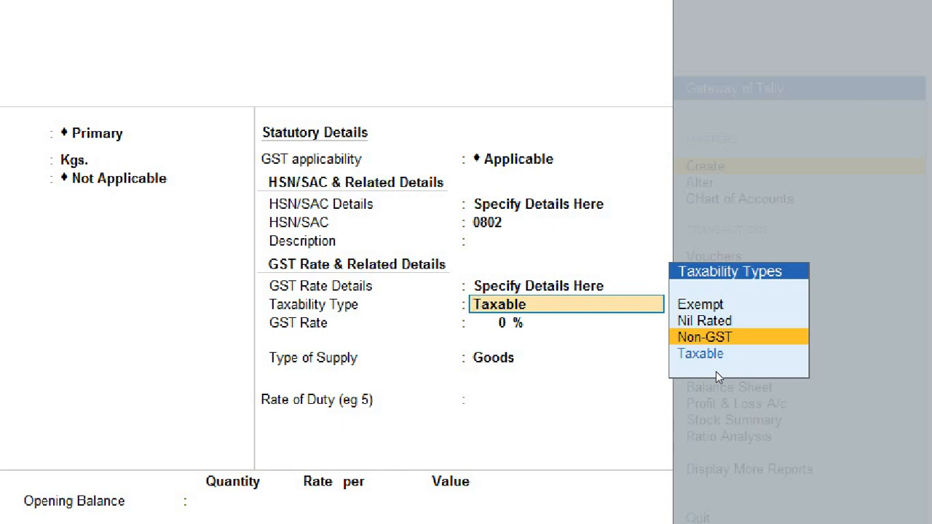
key("Up")
key("Up")
key("Down")
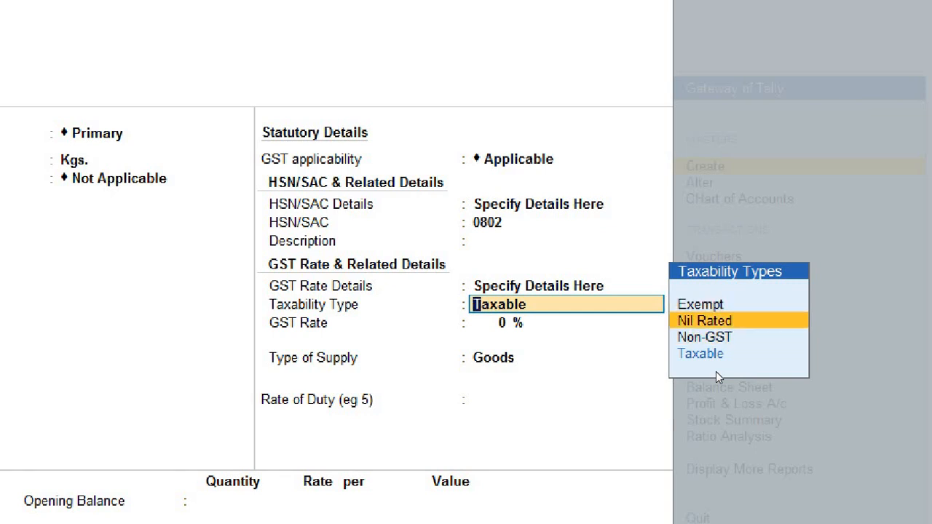
key("Down")
key("Down")
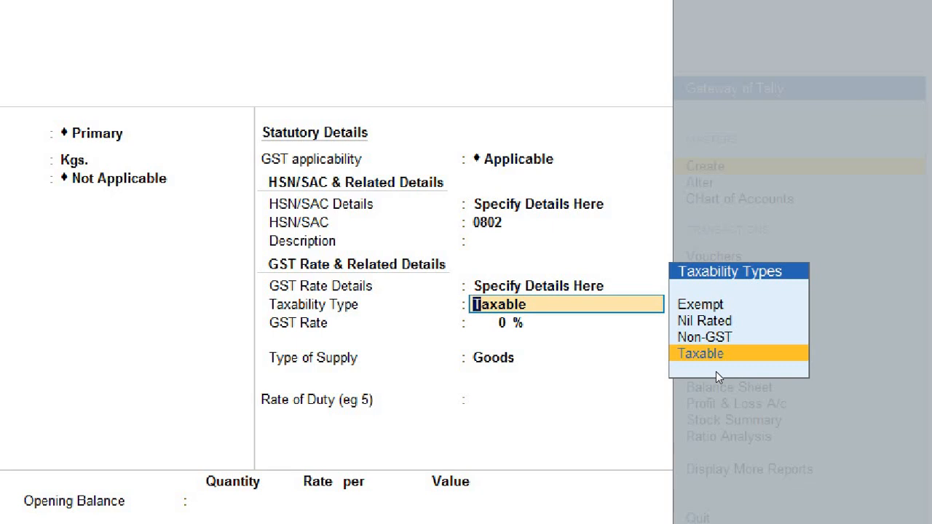
key("Return")
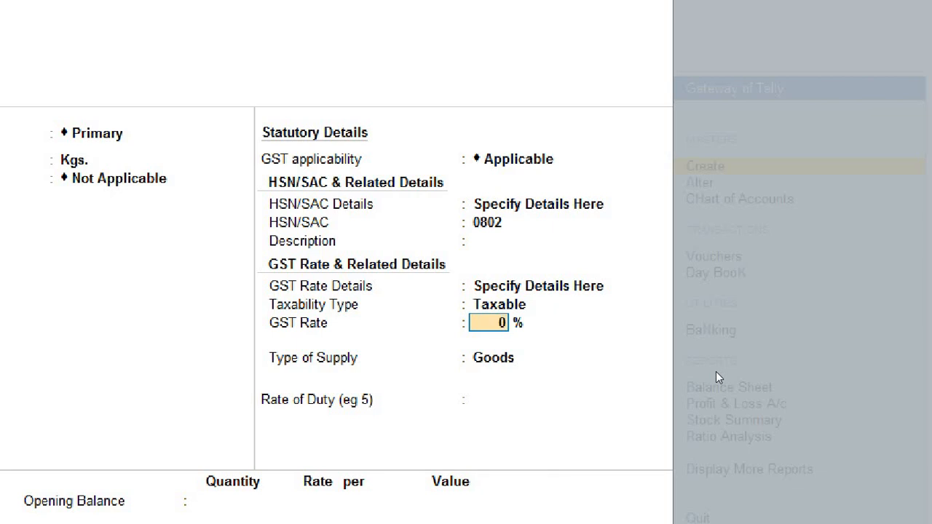
type("12")
key("Return")
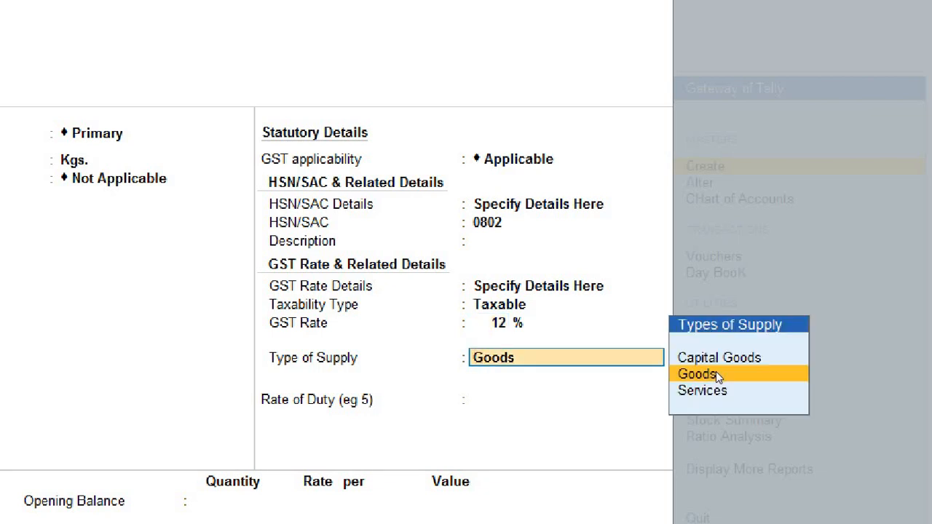
Step: Set the type of supply to Goods, leave rate of duty and opening balance unfilled, and save the Almonds stock item
key("Up")
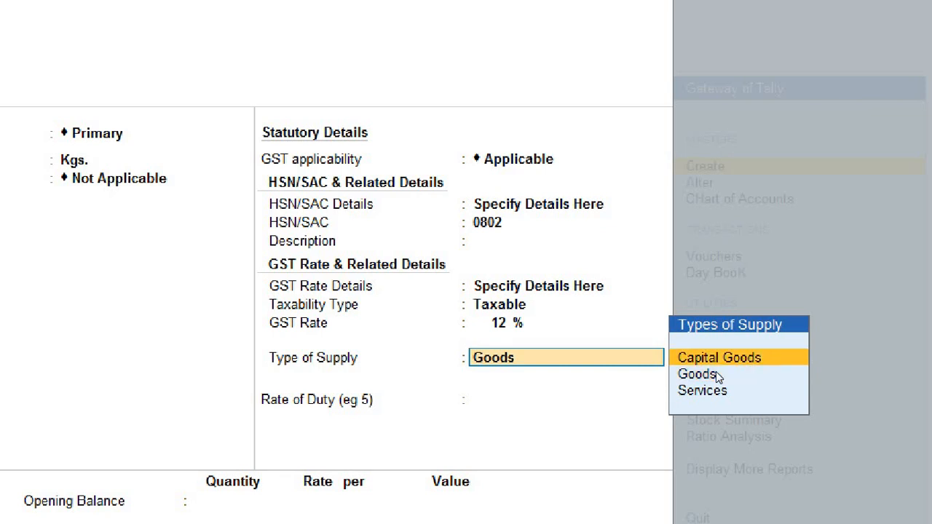
key("Down")
key("Down")
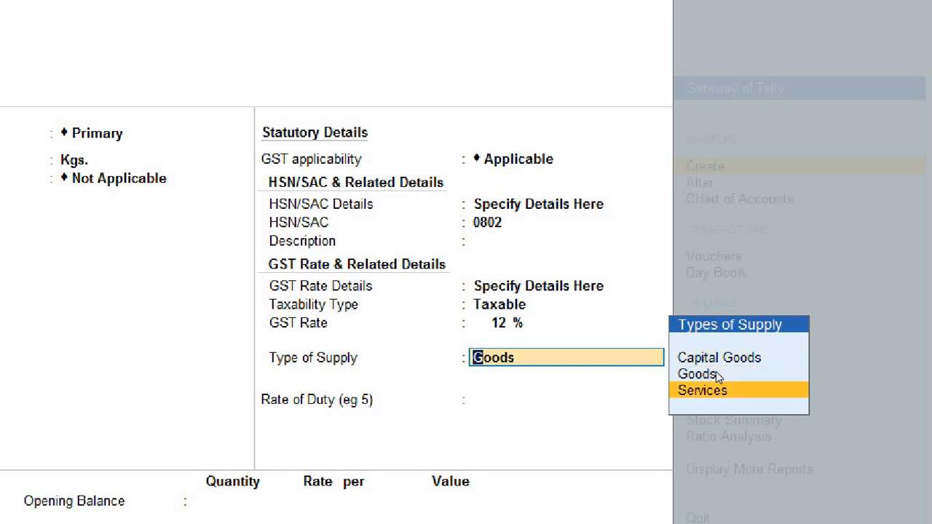
key("Up")
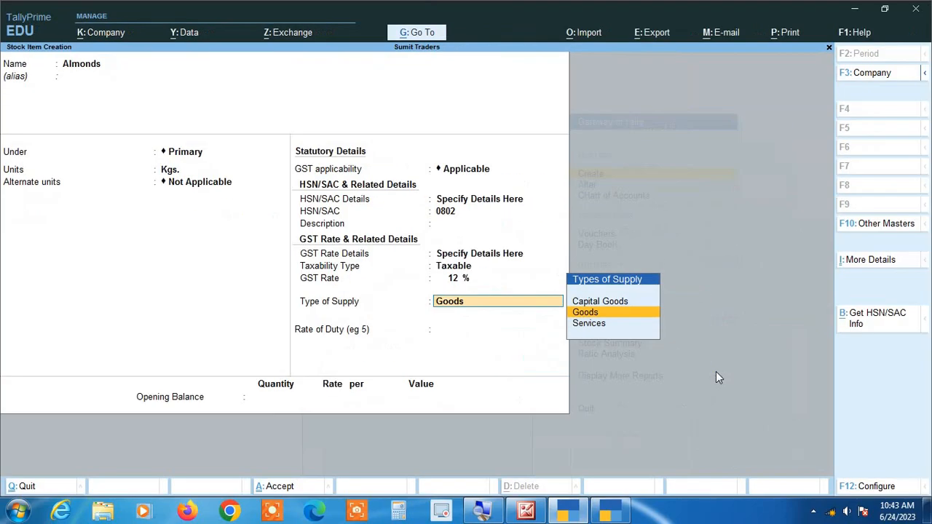
key("Return")
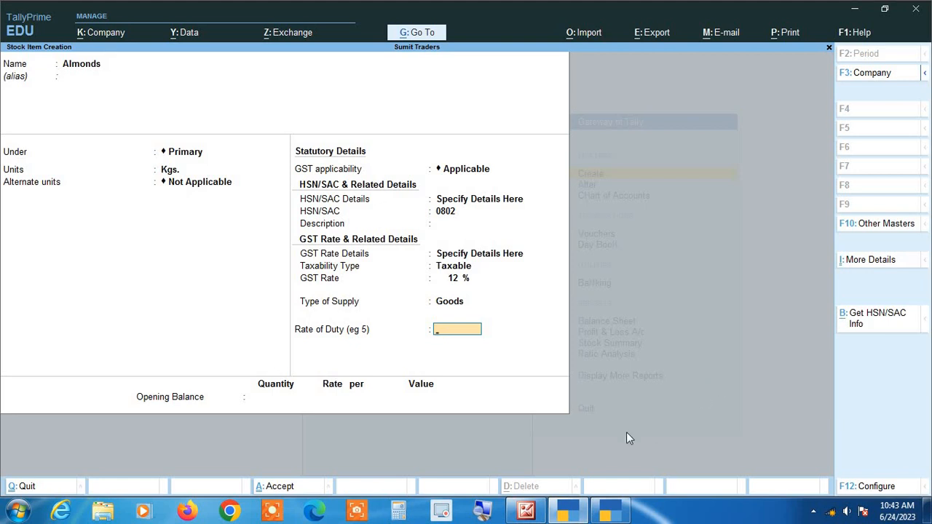
key("Return")
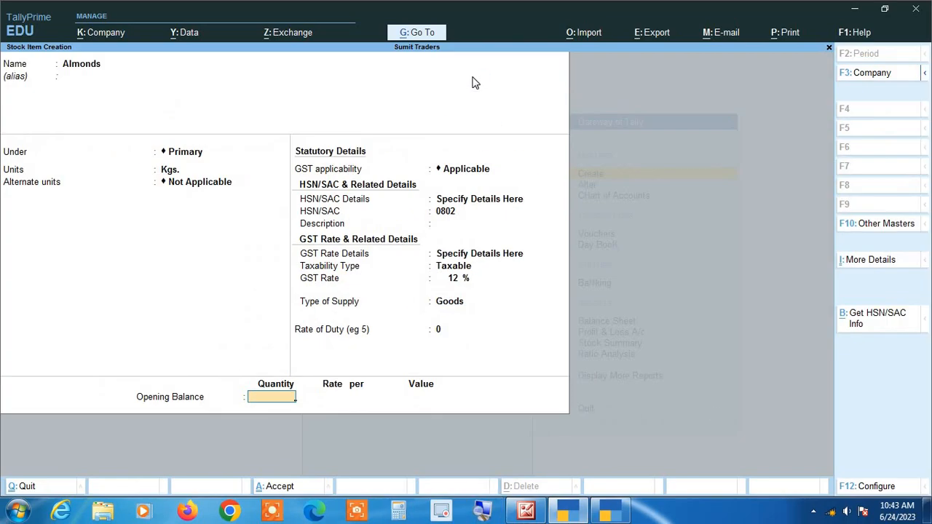
key("Return")
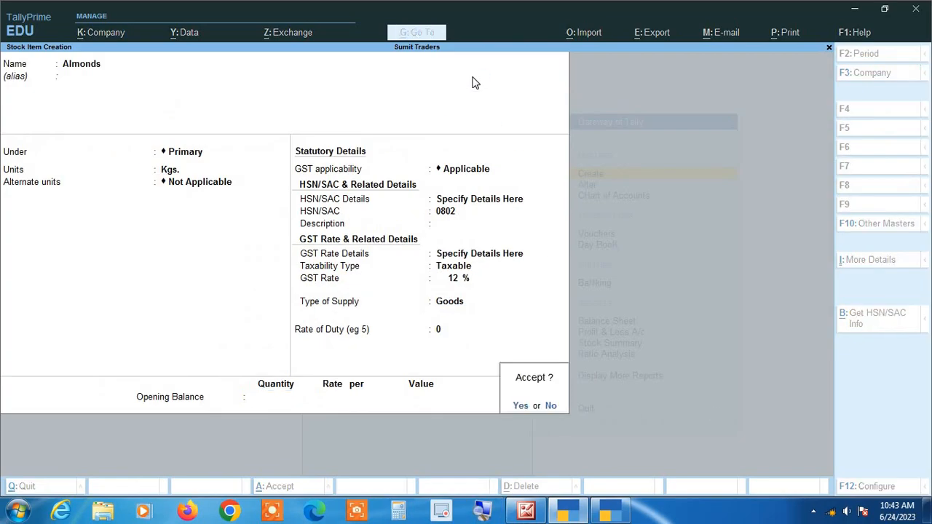
key("Return")
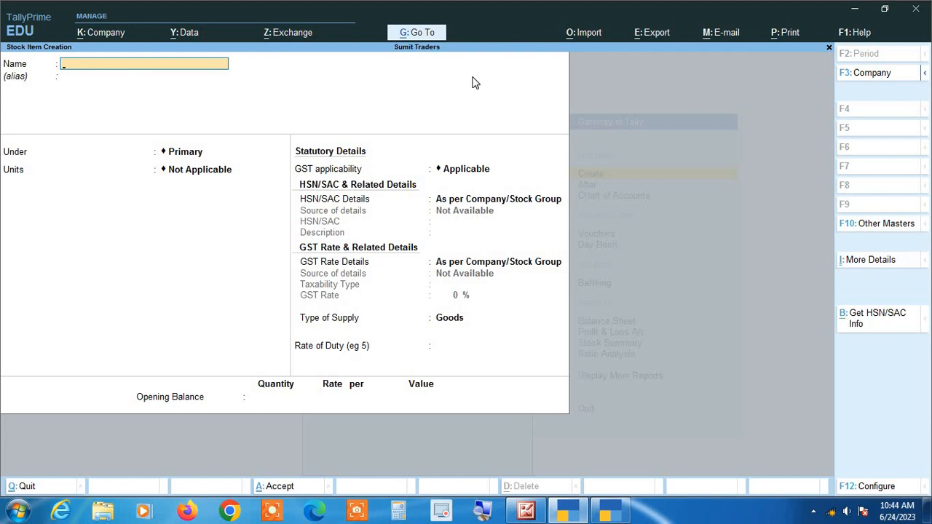
Step: Name the new stock item Ratna Pan Masala, with no alias and under the Primary group
type("Ratna")
type(" Ma")
key("BackSpace")
key("BackSpace")
key("BackSpace")
type("Pan Masala")
key("Return")
key("Return")
key("Return")
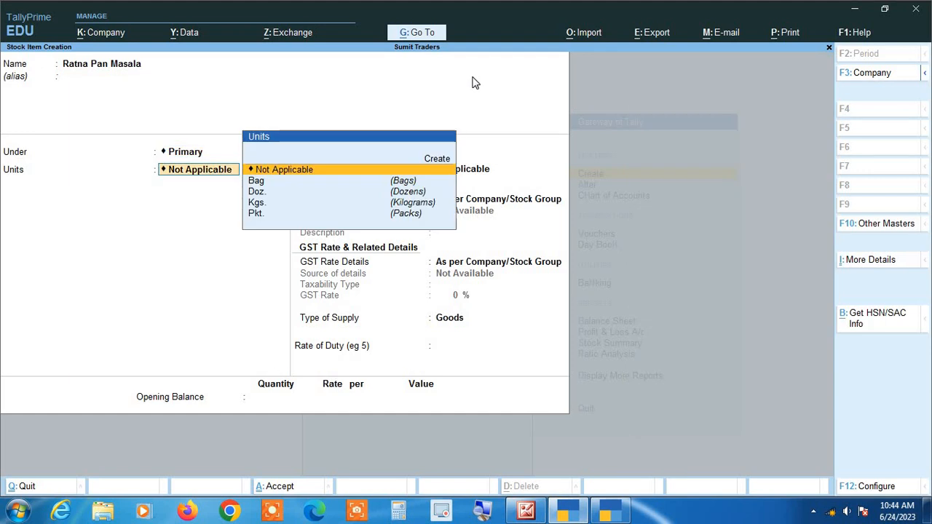
Step: Set the item's unit to Pkt., with alternate units Not Applicable and GST applicability Applicable
key("Down")
key("Down")
key("Down")
key("Down")
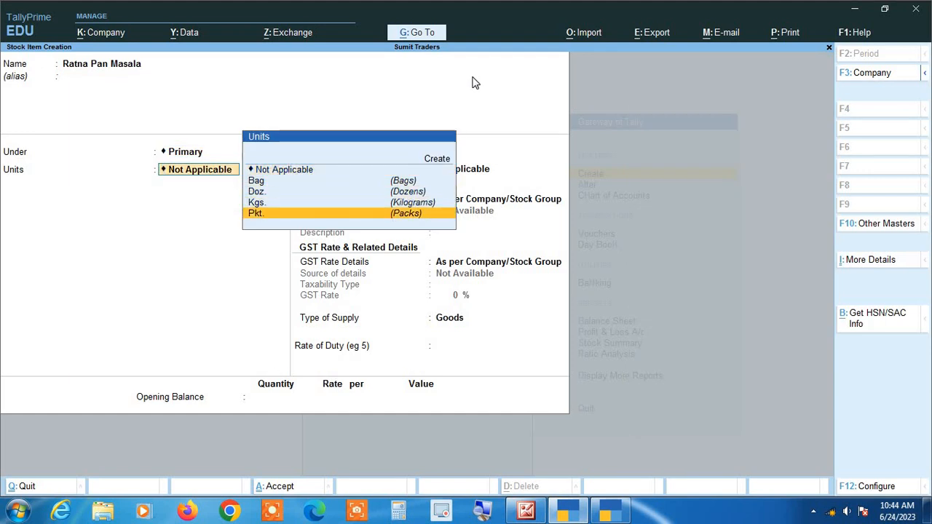
key("Return")
key("Return")
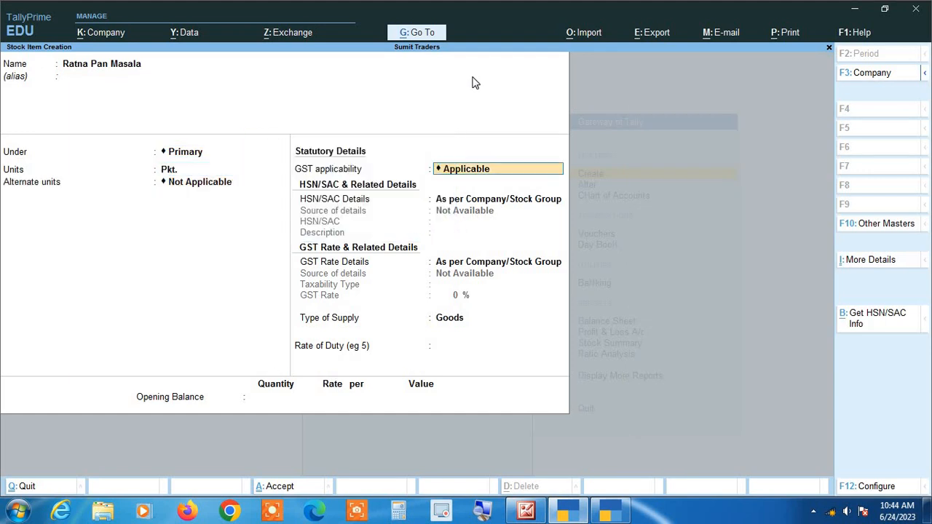
key("Return")
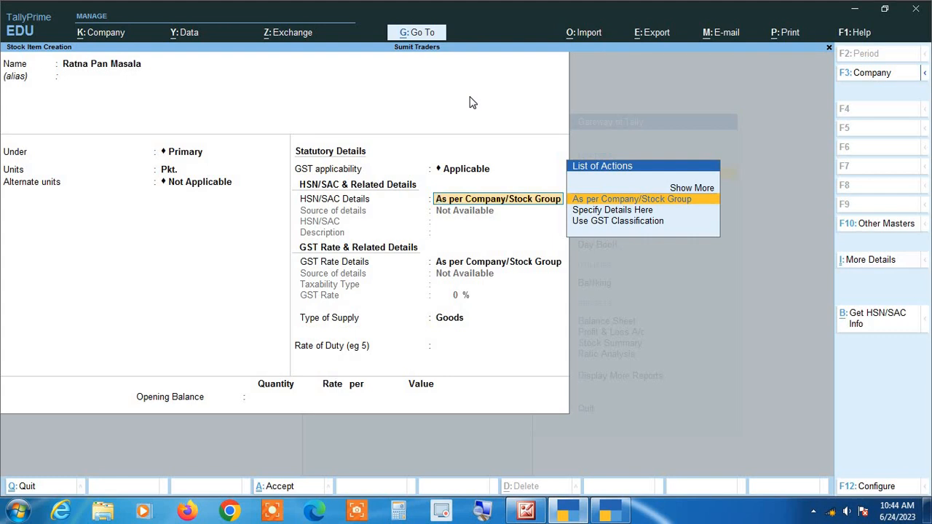
Step: Enable Cess Rate details in the stock item configuration, keep the other options as they are, and accept the configuration
key("F12")
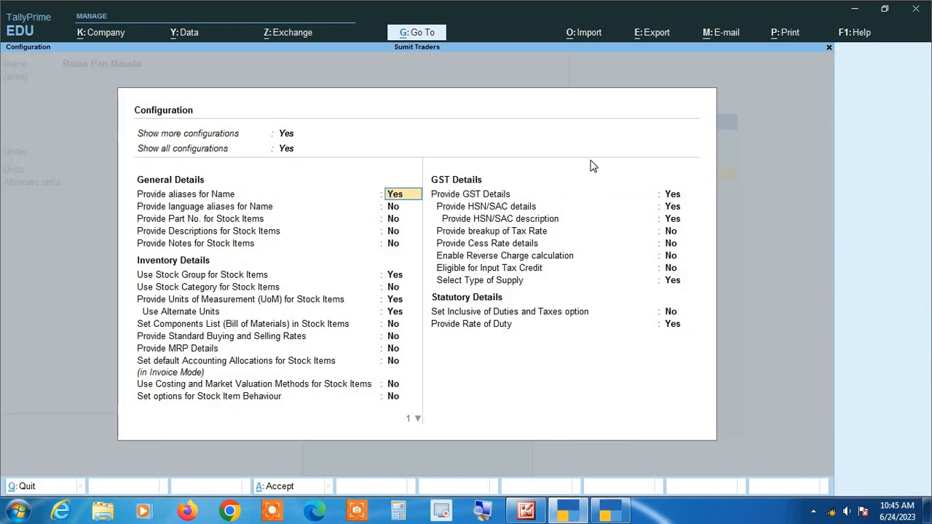
left_click(671, 195)
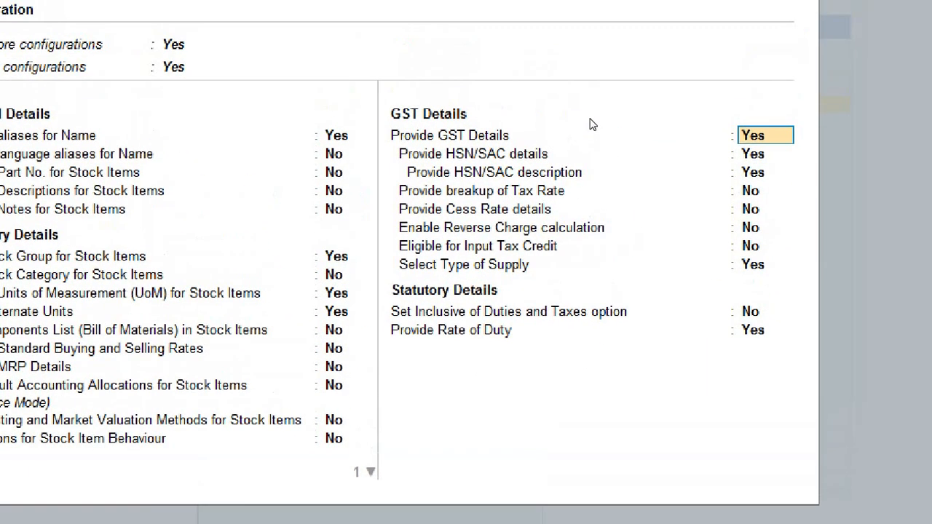
key("Return")
key("Return")
key("Return")
key("Return")
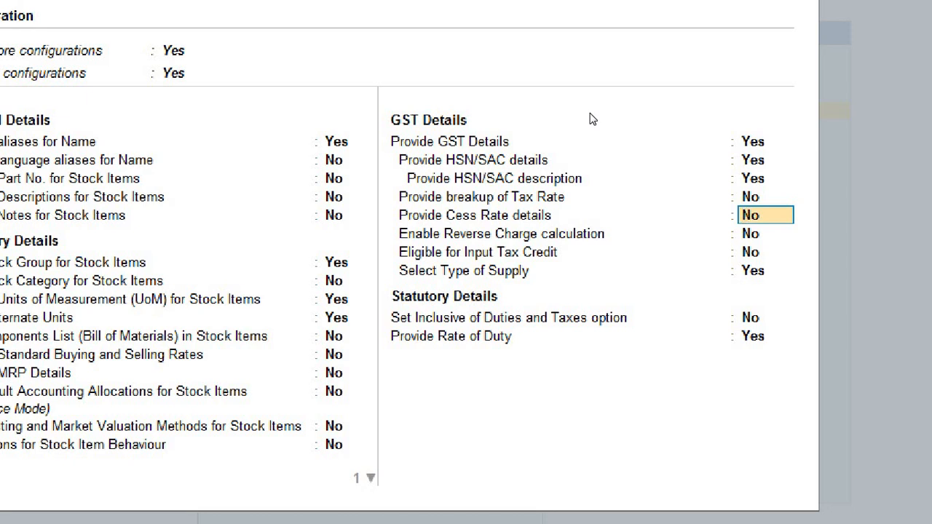
type("yes")
key("Return")
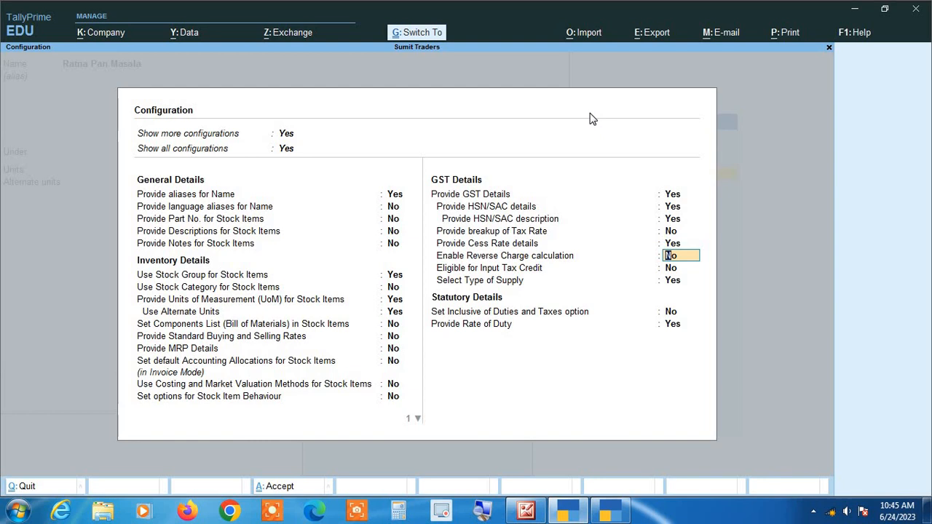
key("ctrl+a")
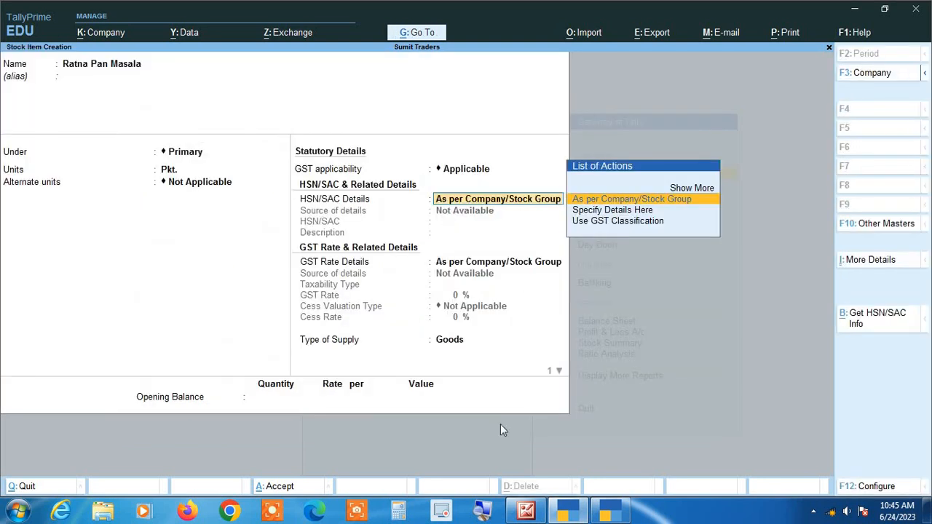
Step: Set HSN/SAC Details of Ratna Pan Masala to Specify Details Here with HSN/SAC code 2106 and a blank description
left_click(484, 514)
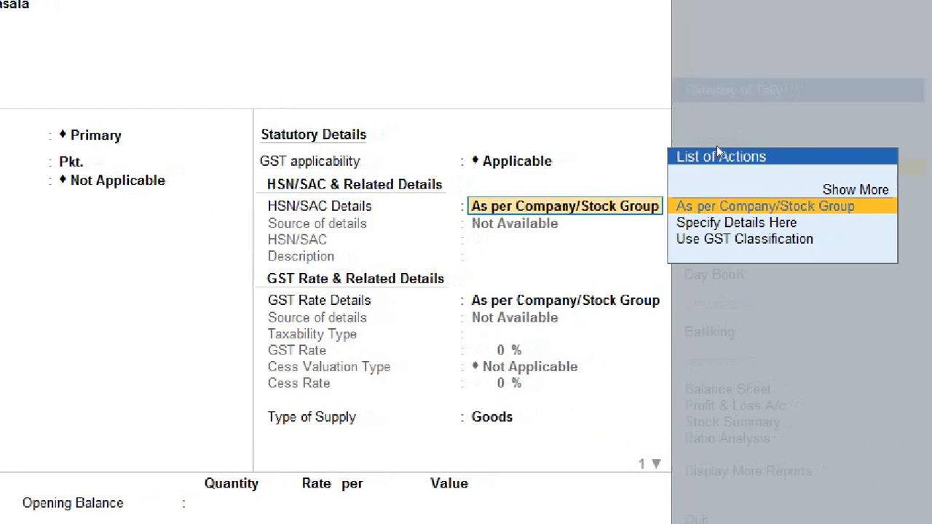
key("Down")
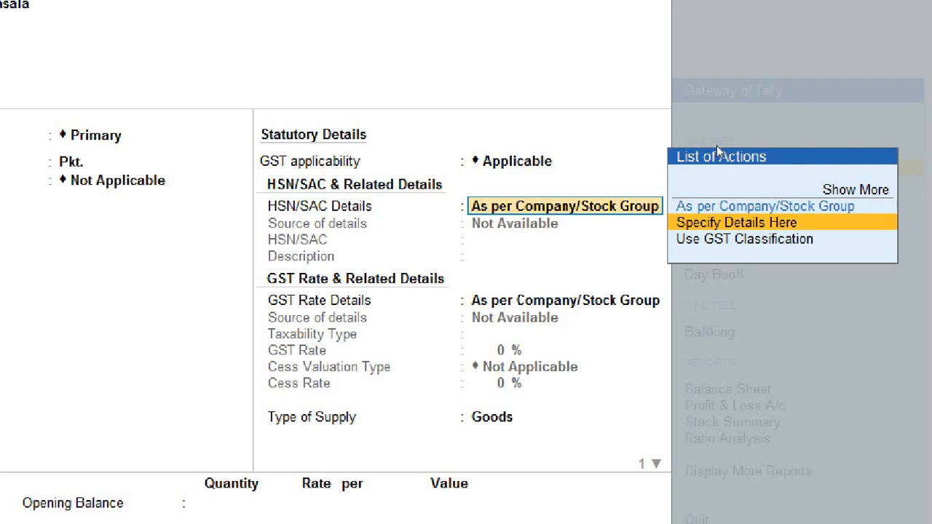
key("Return")
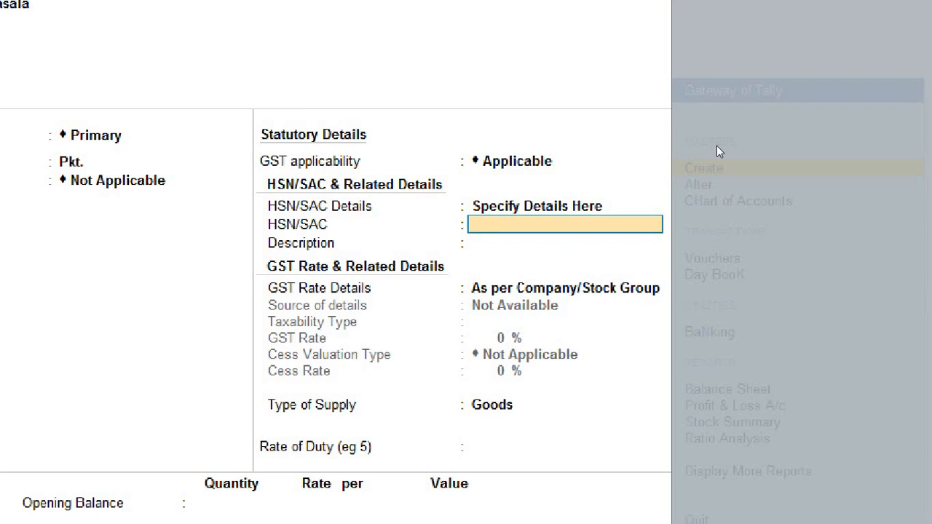
type("2106")
key("Return")
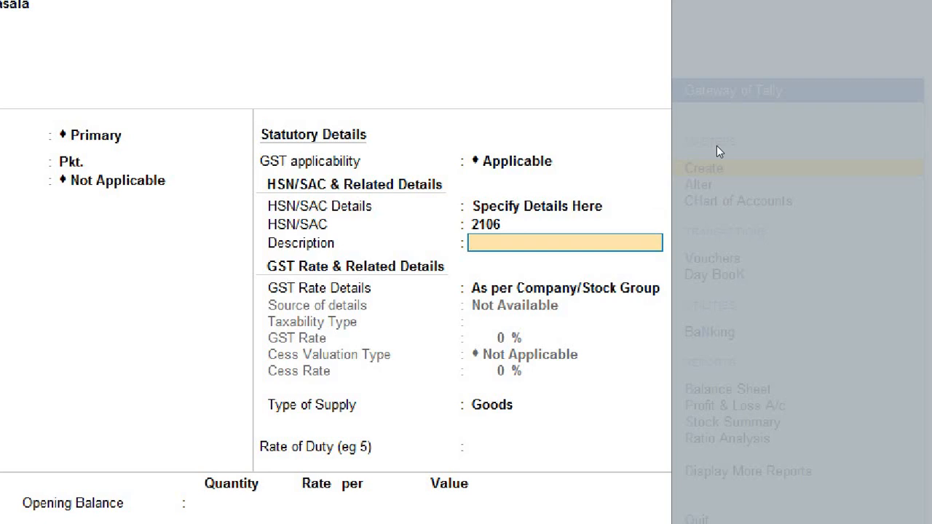
key("Return")
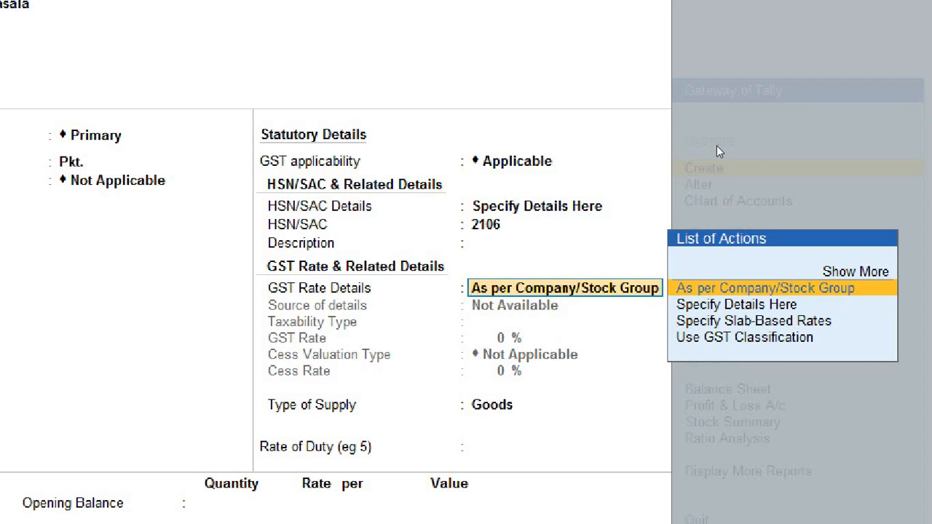
Step: Set the item's GST Rate Details to Specify Details Here, with taxability type Taxable and a GST rate of 28%
key("Down")
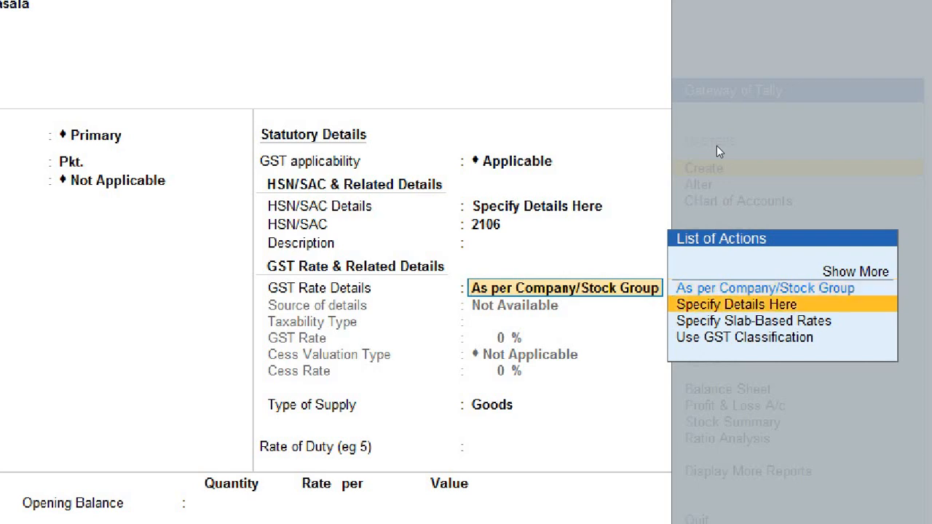
key("Return")
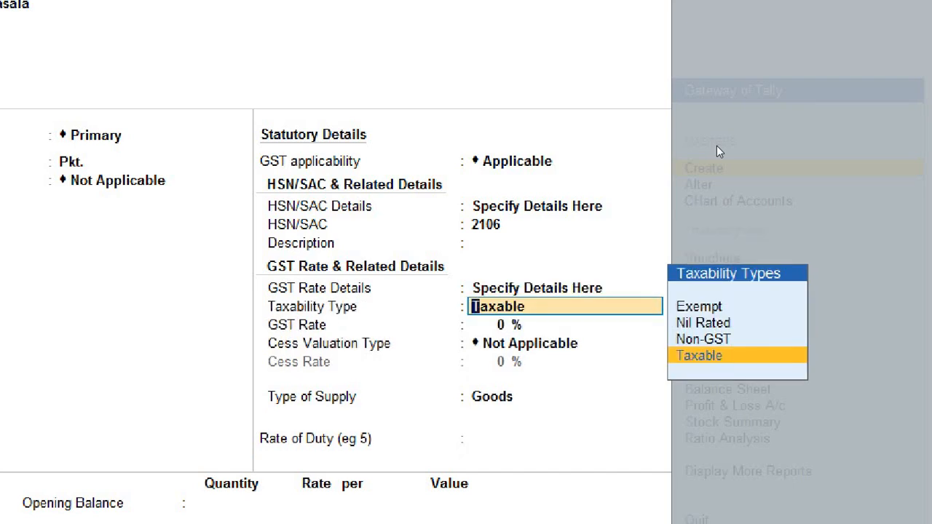
key("Return")
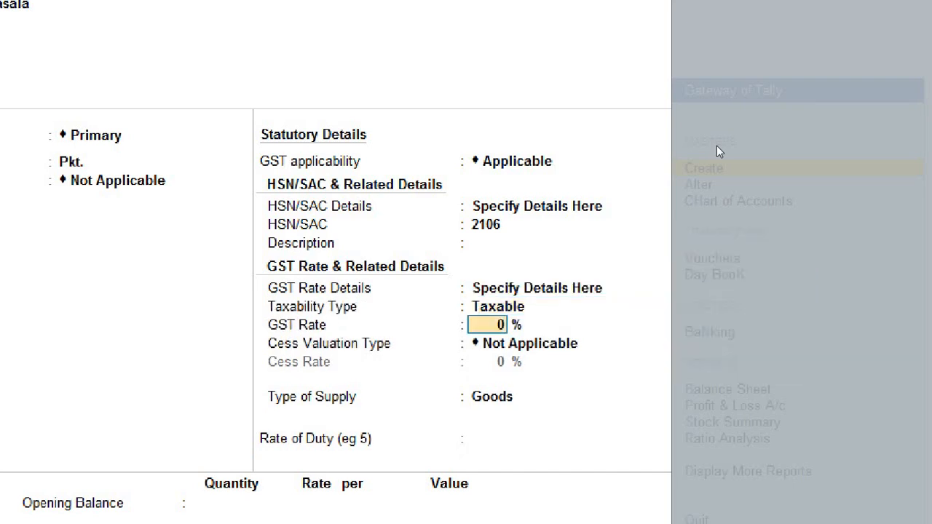
type("28")
key("Return")
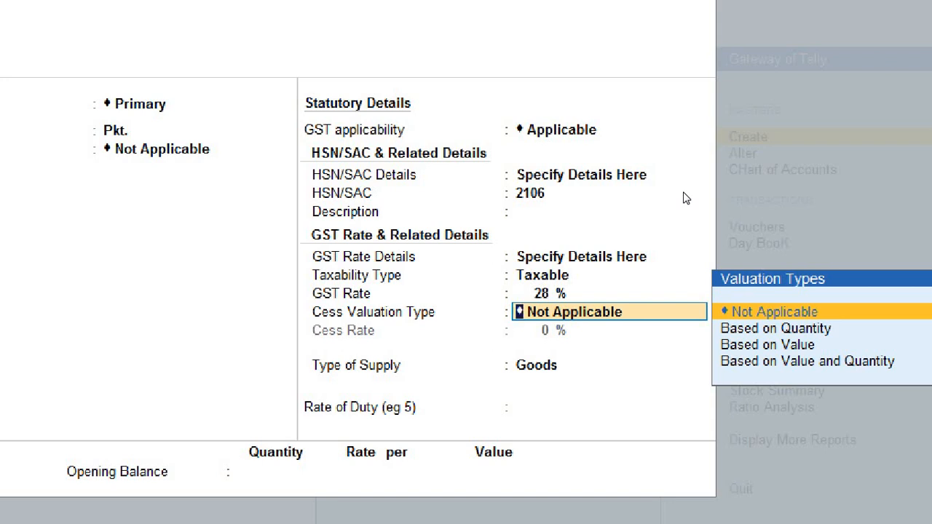
Step: Set the cess valuation type to Based on Value with a cess rate of 60%
key("Down")
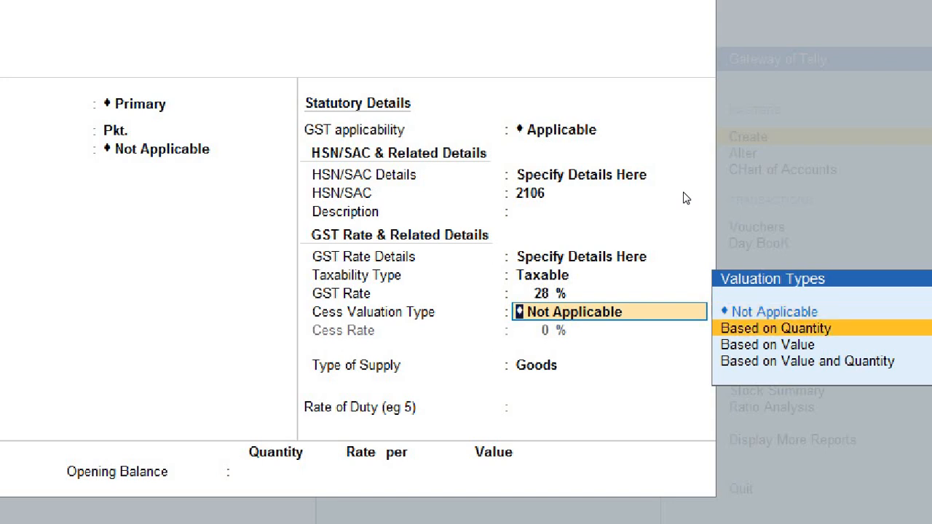
key("Down")
key("Down")
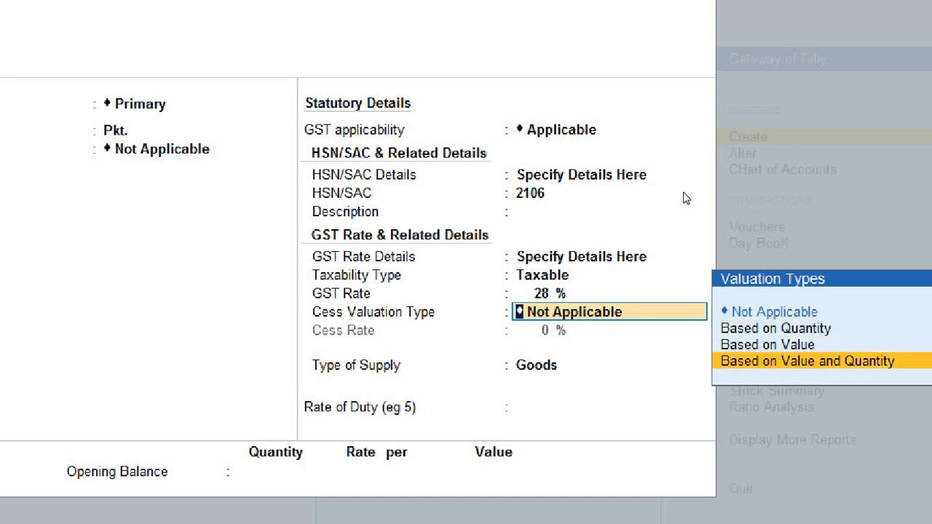
key("Up")
key("Up")
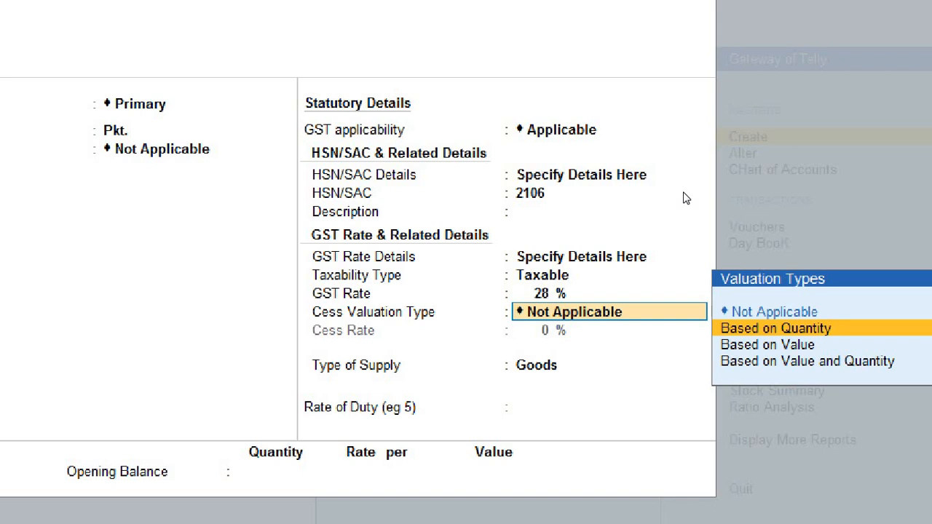
key("Down")
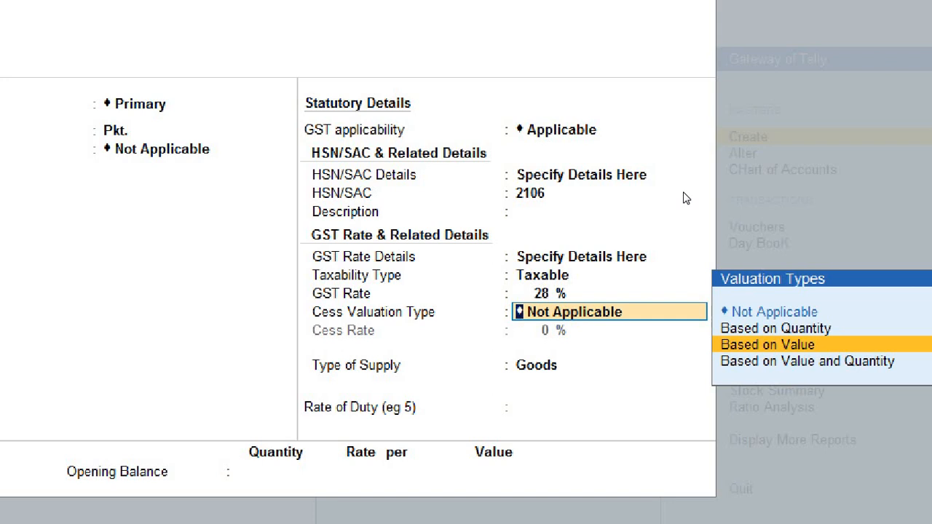
key("Return")
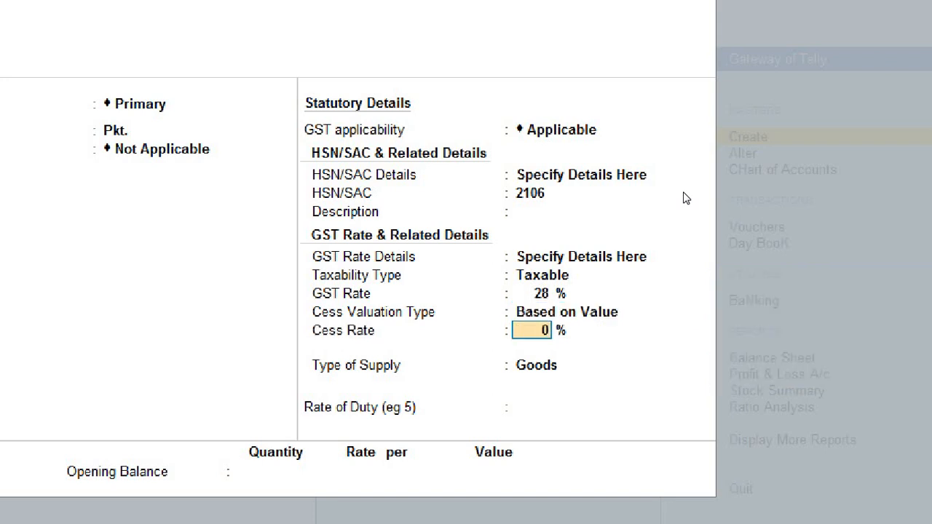
type("60")
key("Return")
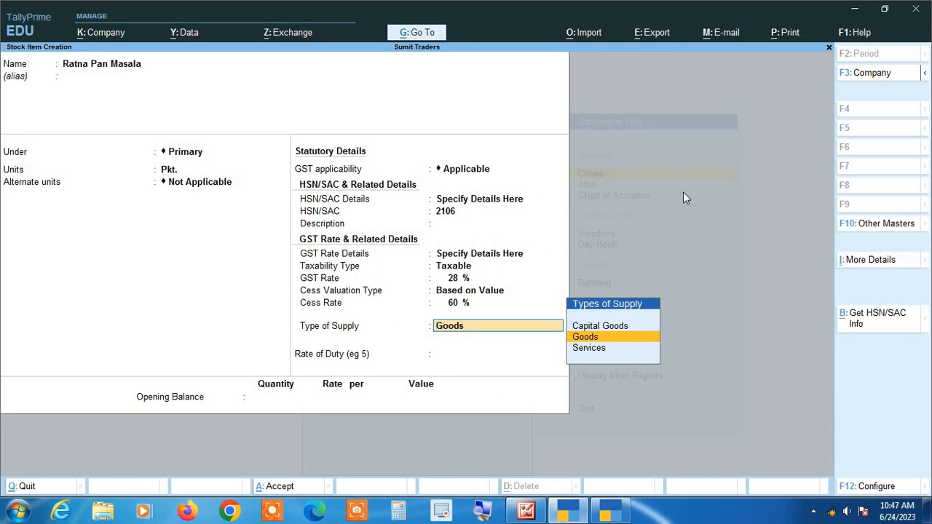
Step: Keep Goods as the type of supply, leave rate of duty and opening balance unfilled, and save the Ratna Pan Masala item
key("Return")
key("Return")
key("Return")
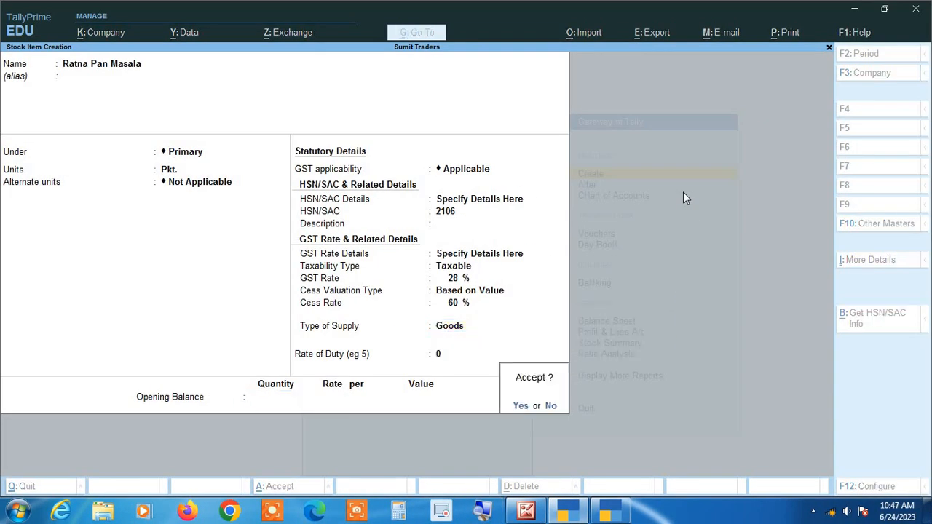
key("Return")
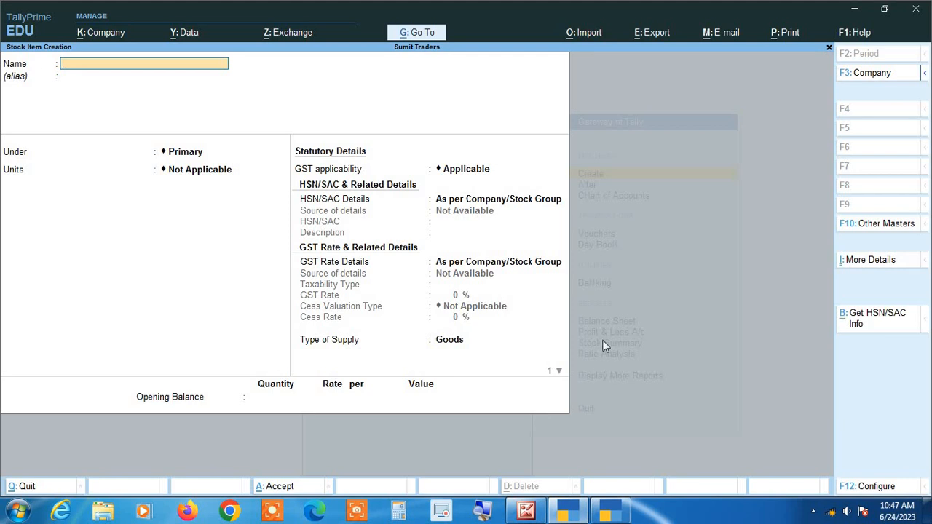
Step: Switch to Microsoft Office Picture Manager to view the channel page screenshot
left_click(526, 510)
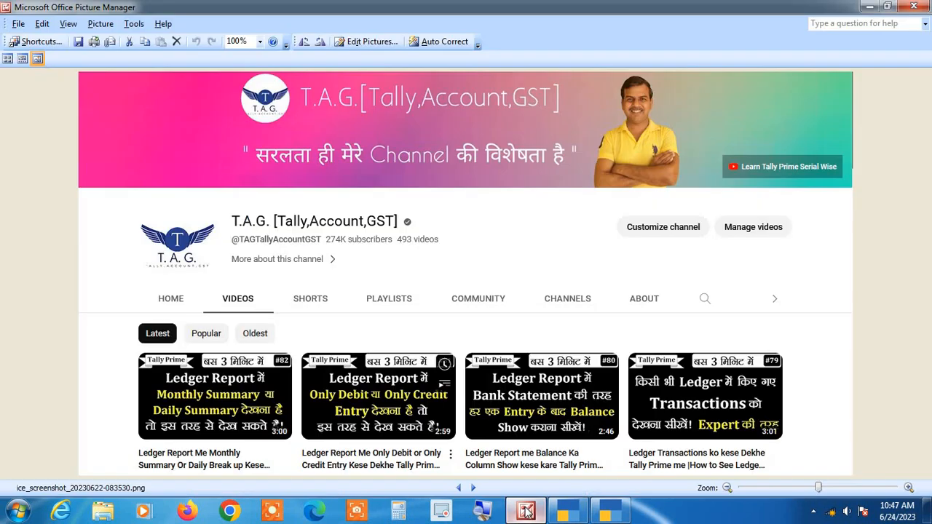